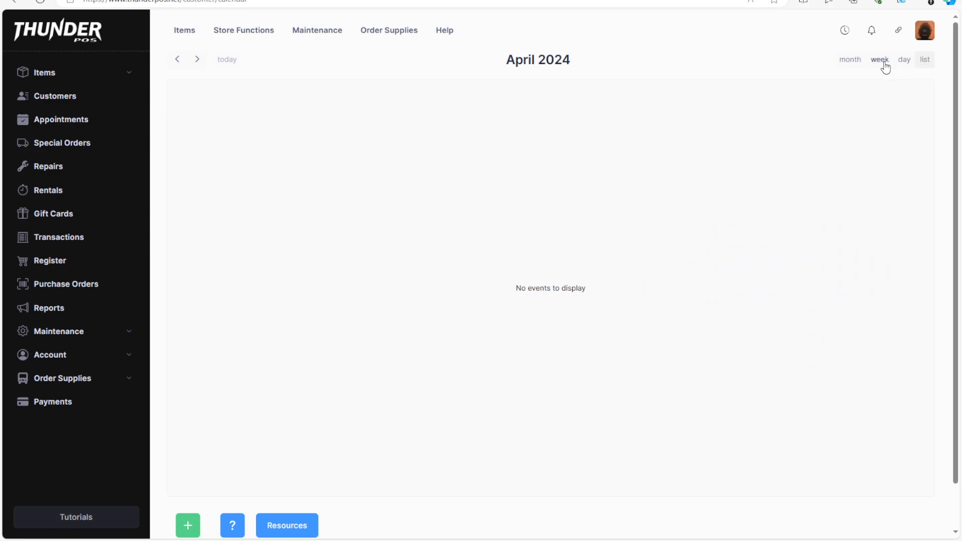
- Switch the appointment calendar to month view, then review the existing appointment resources and return to the calendar
click(844, 64)
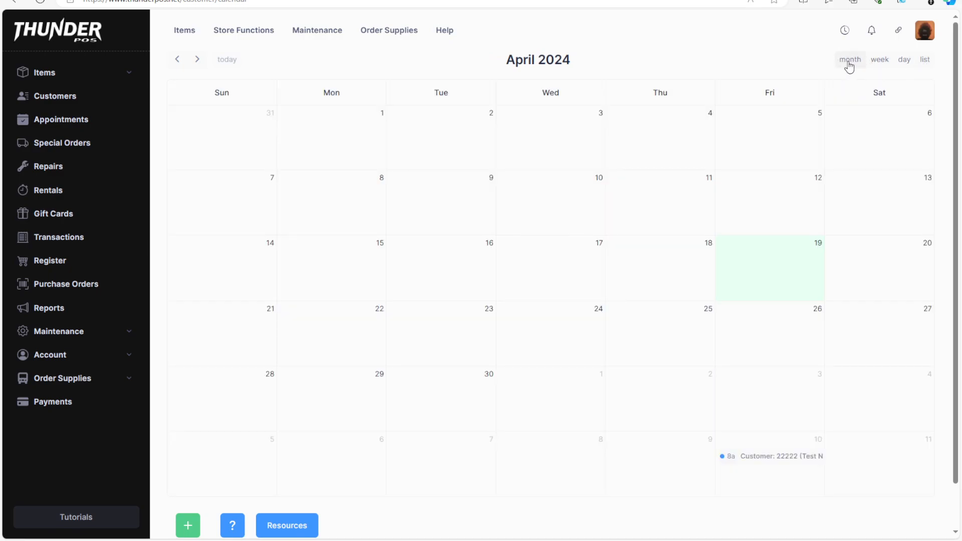
scroll(253, 469, down, 1)
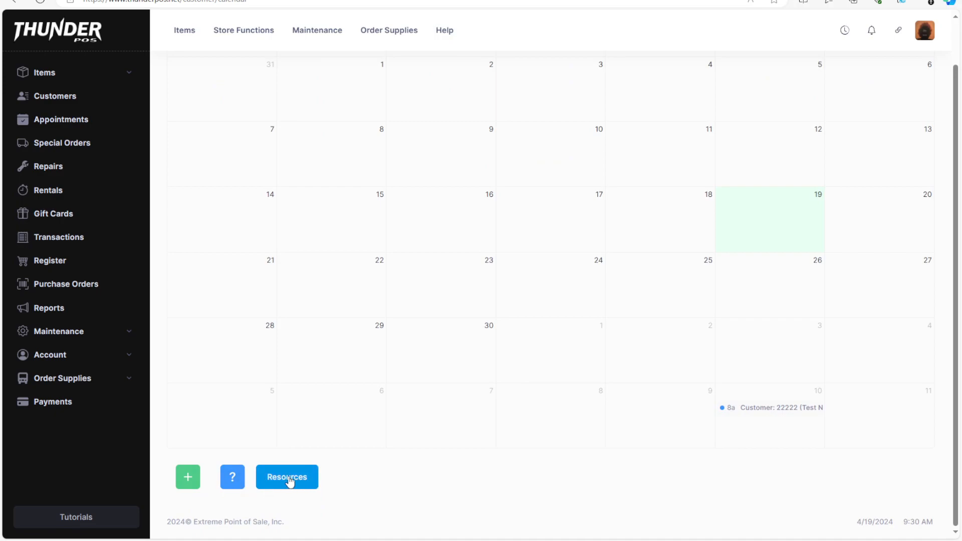
click(289, 480)
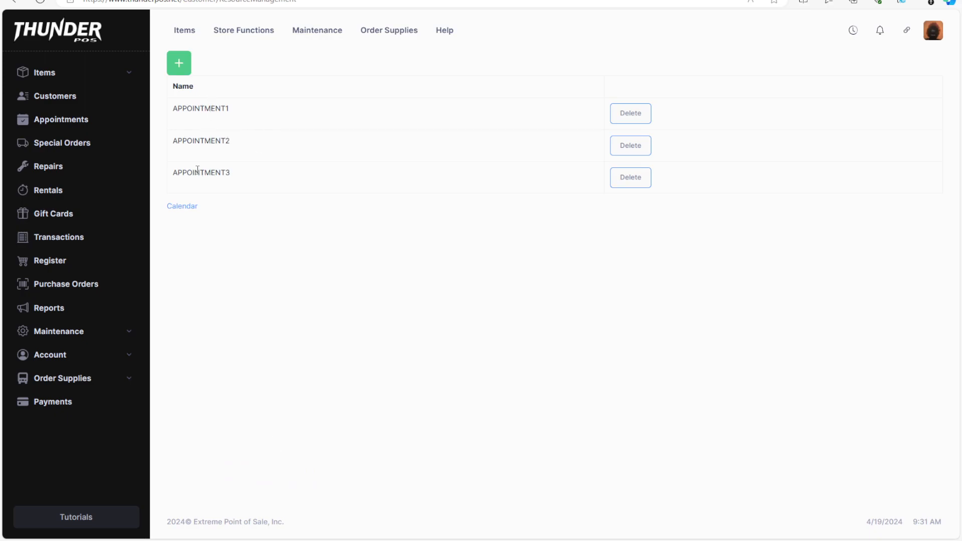
drag(200, 173, 204, 172)
click(426, 221)
click(182, 206)
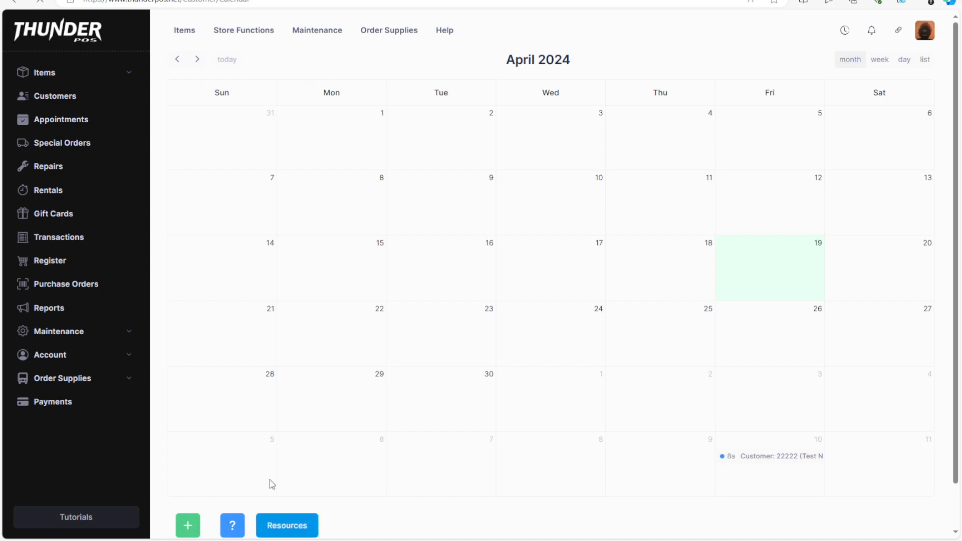
- Add a new appointment resource named "Game Room 4"
click(283, 521)
click(185, 68)
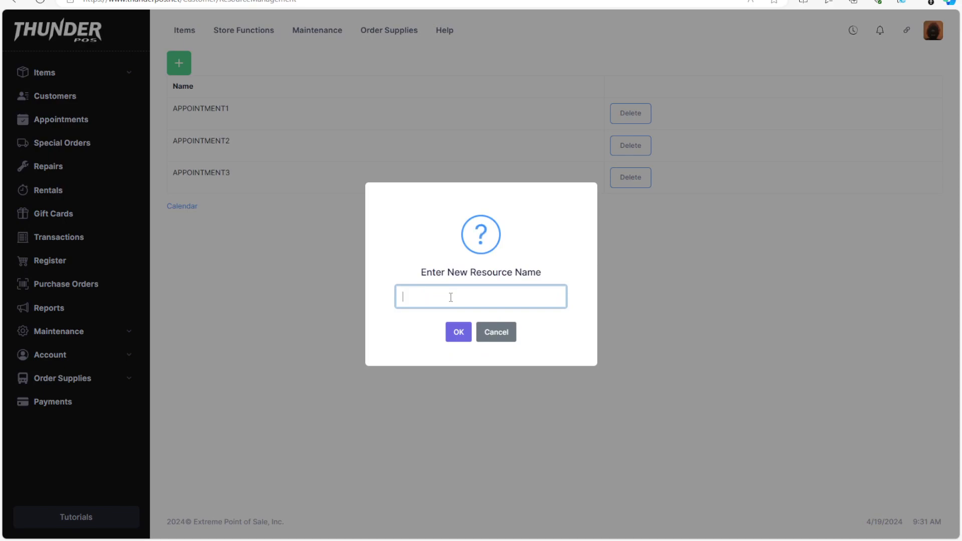
text(Game Room 1)
key(Return)
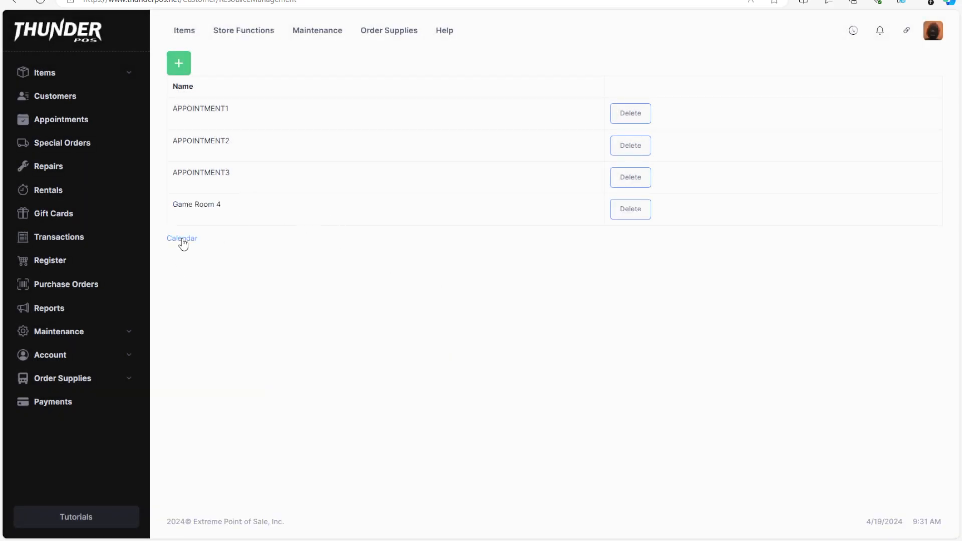
- Start a new calendar appointment dated 04/28/2024, running from 12:00 PM to 01:00 PM
click(183, 240)
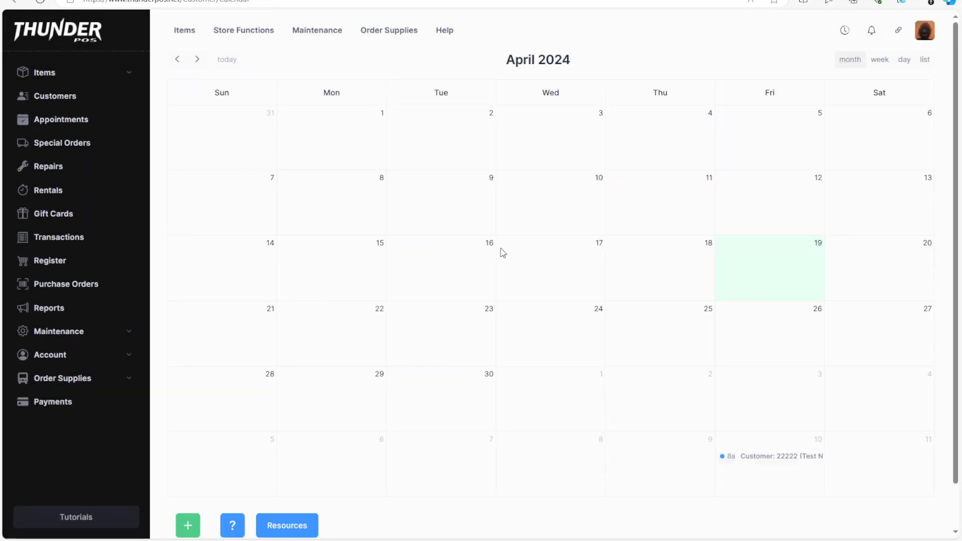
click(186, 529)
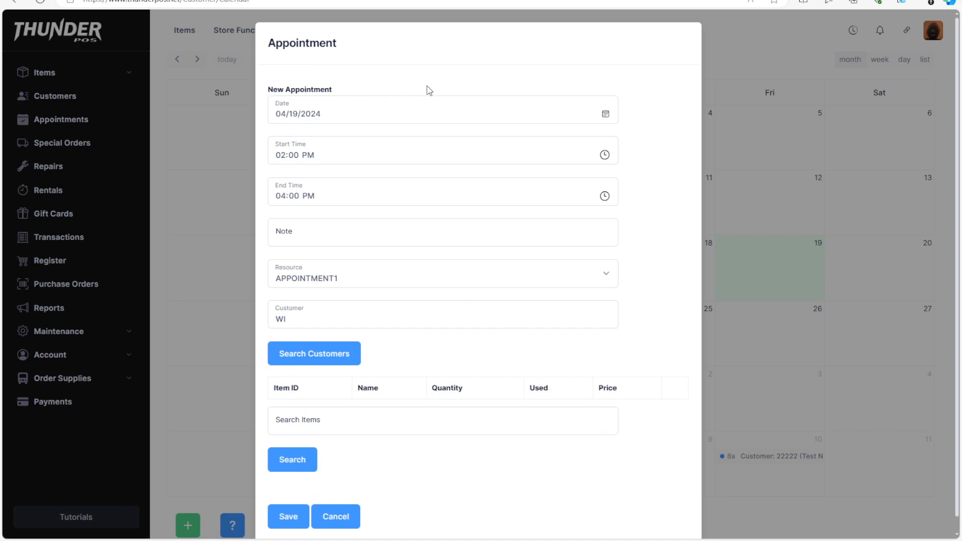
click(280, 115)
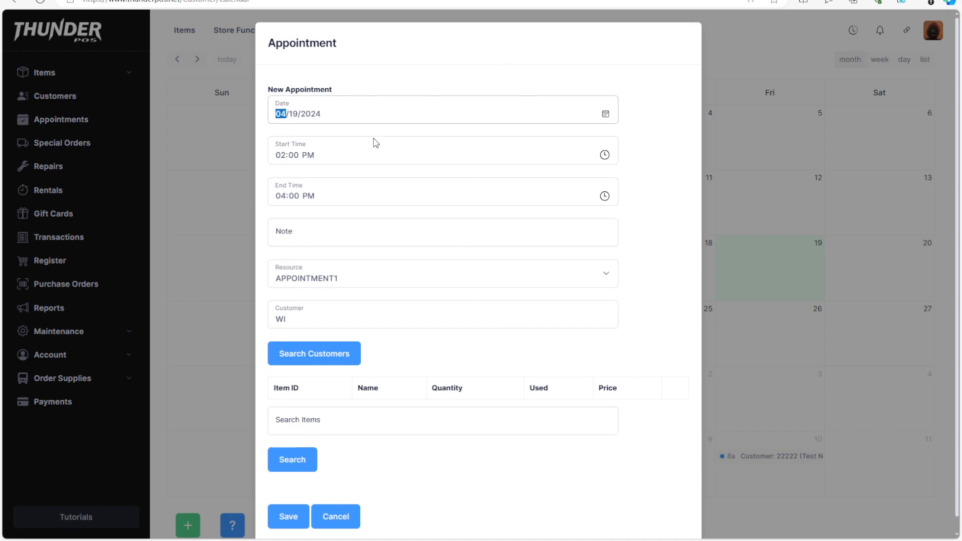
key(Right)
text(28)
click(278, 155)
text(12)
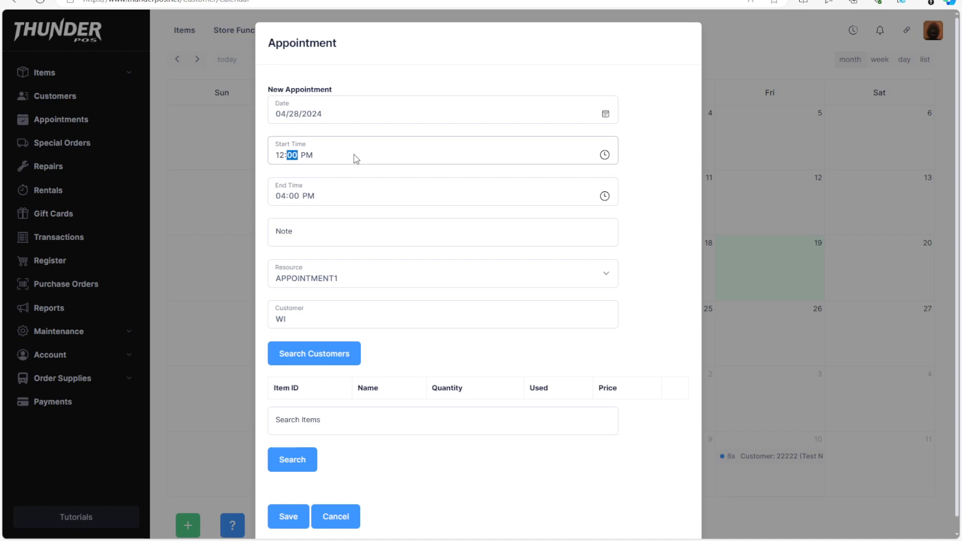
click(282, 196)
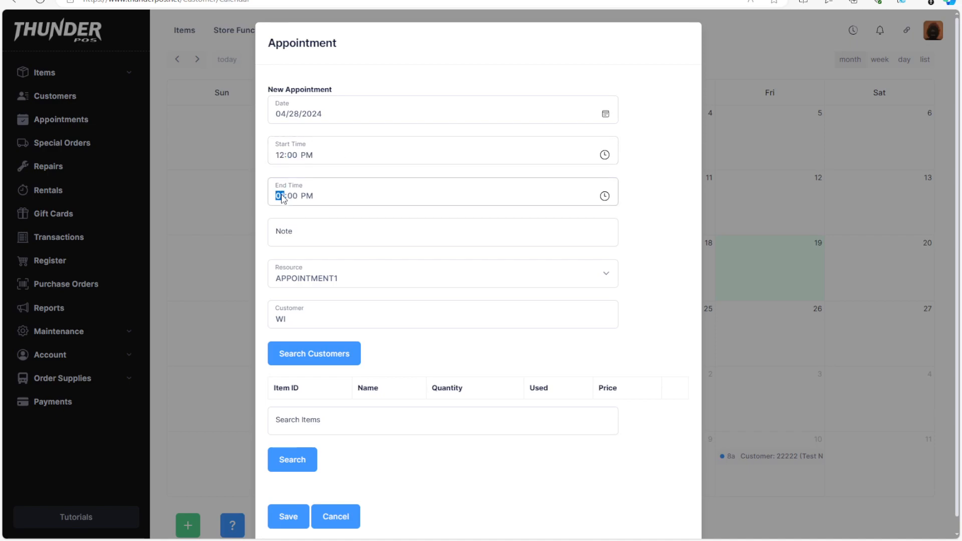
click(312, 234)
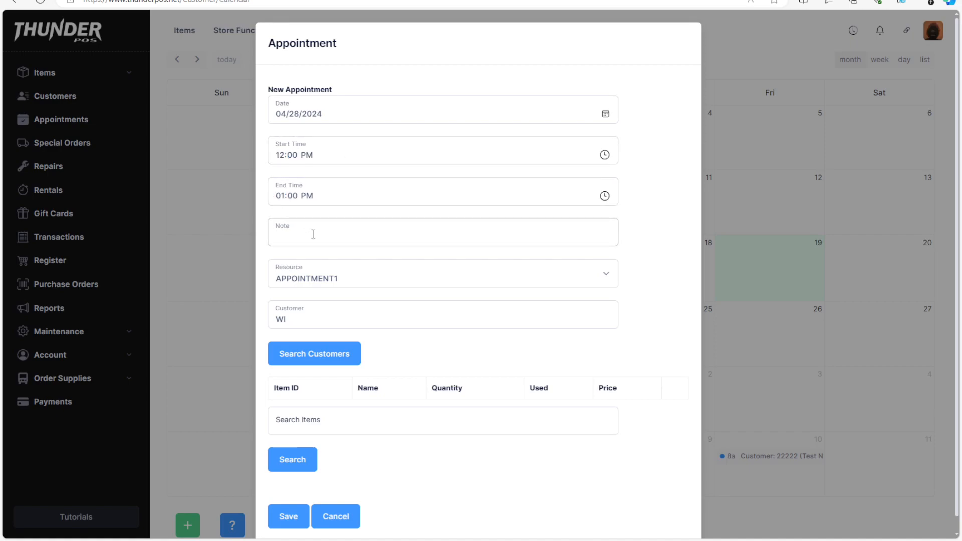
- Enter a birthday party note with the guest's first name and choose Game Room 4 as the appointment's resource
text(N)
key(BackSpace)
text(Sam's Birthday Party)
click(345, 286)
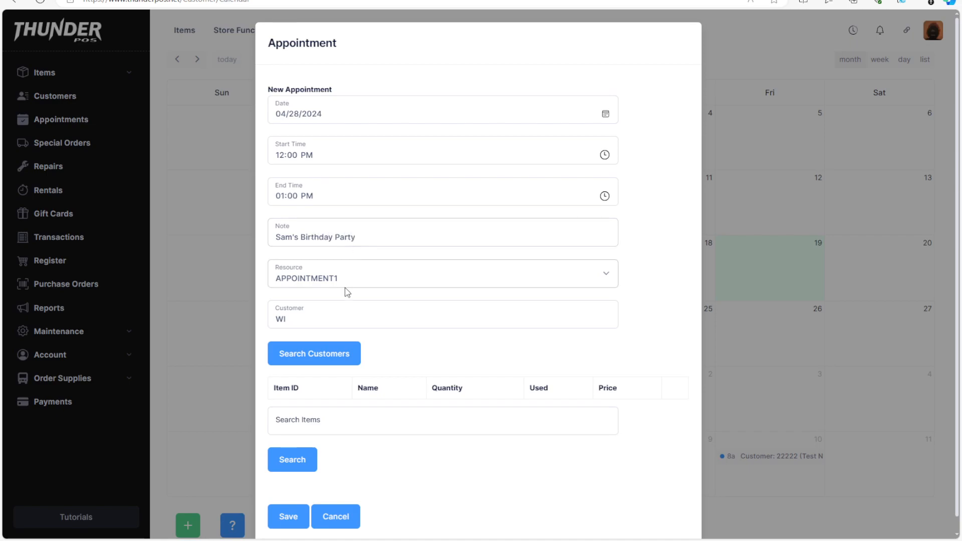
click(327, 325)
- Search customers by first name and assign the first matching customer to the appointment
click(319, 319)
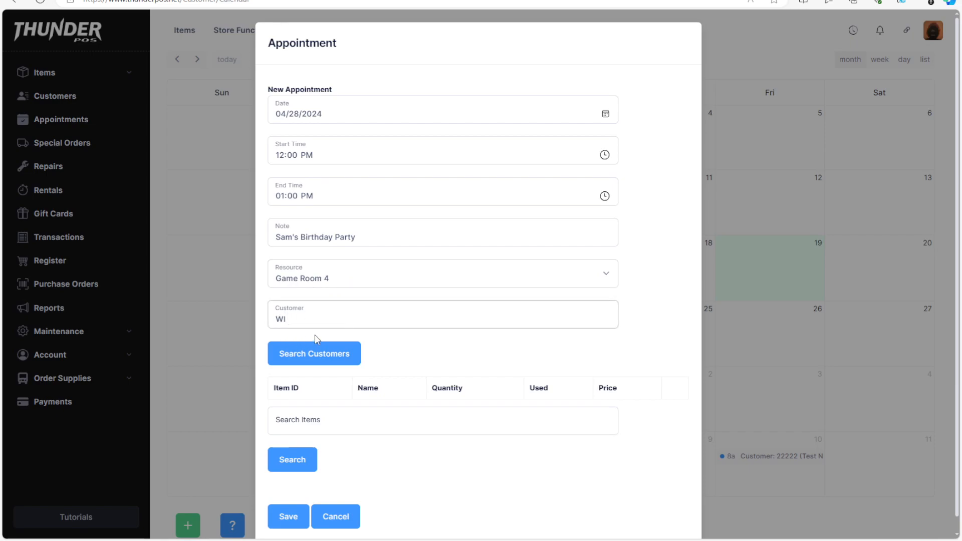
click(332, 358)
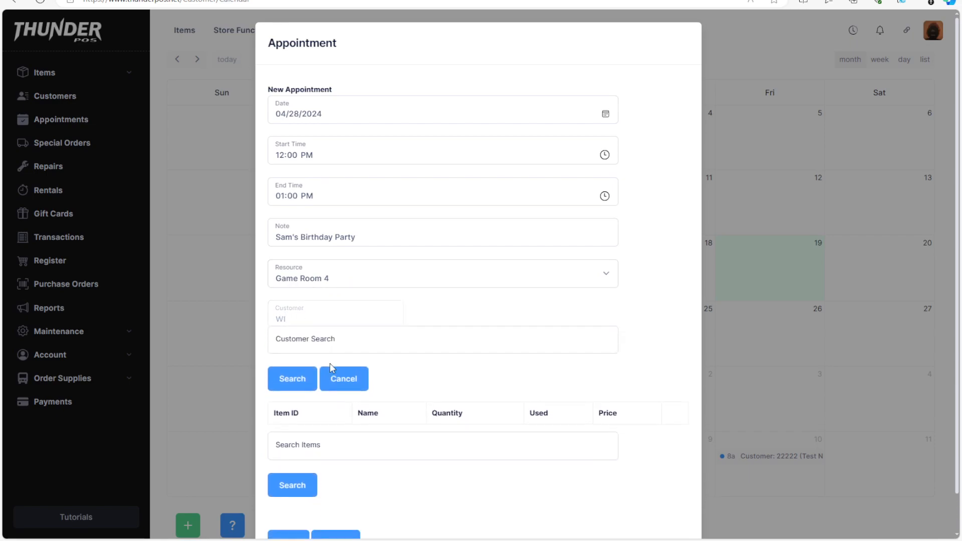
click(338, 318)
text(jeremy)
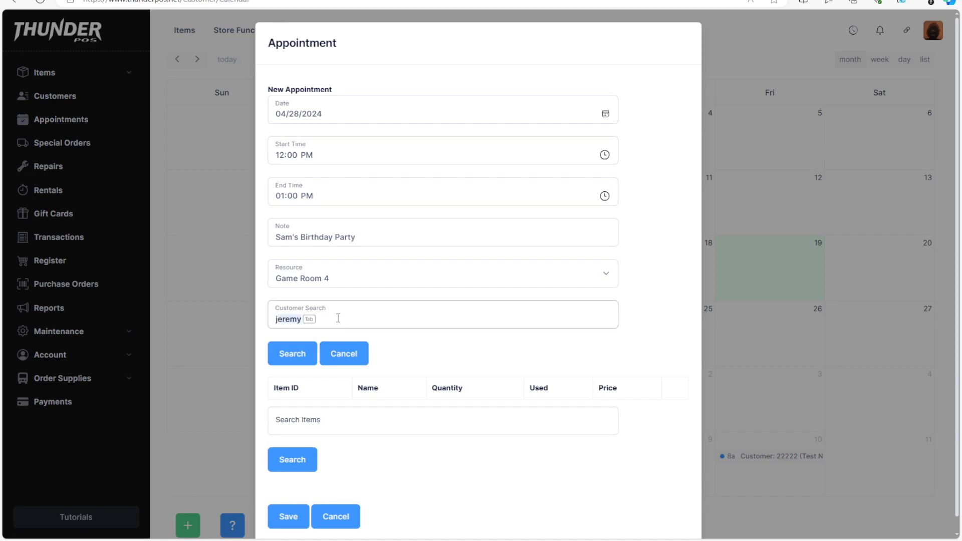
click(292, 353)
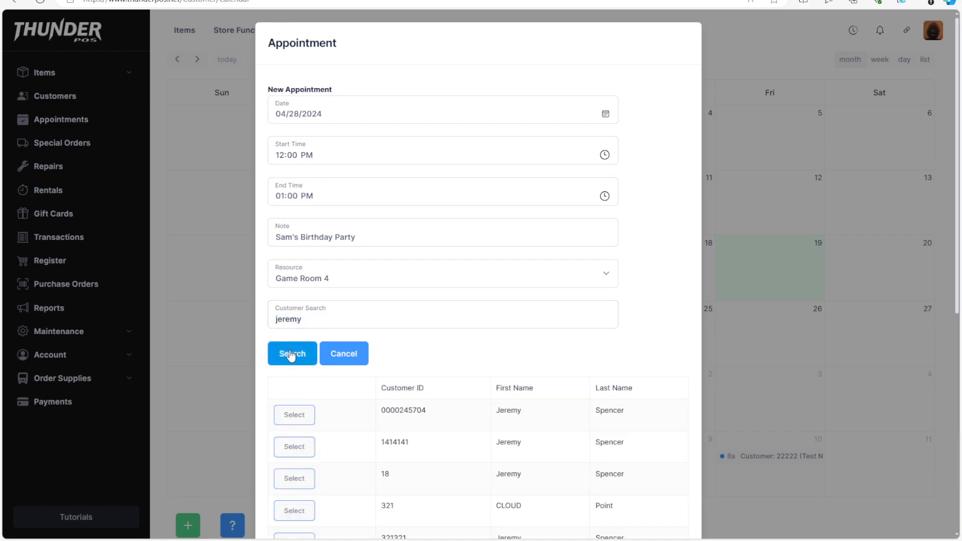
click(308, 414)
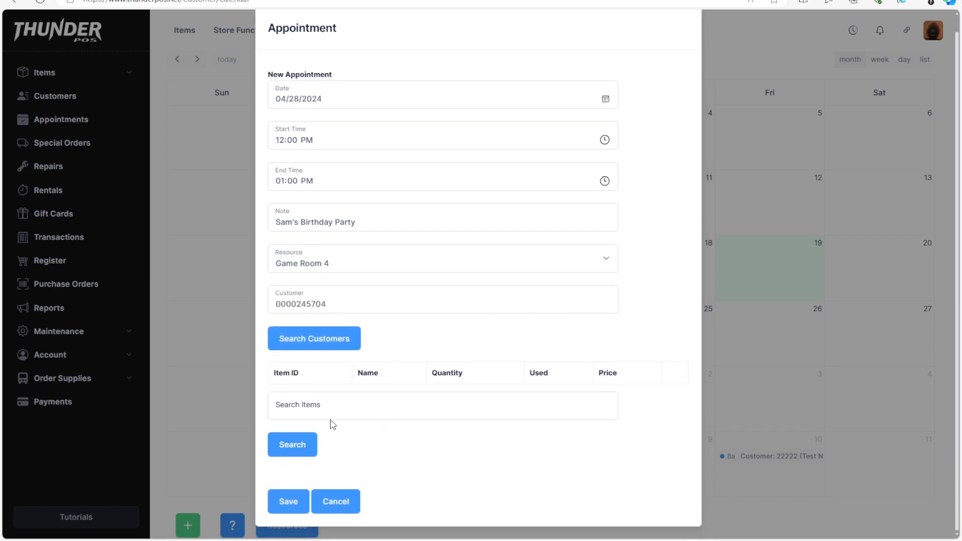
- Search items for "madden" and add one used copy of Madden 94 to the appointment
click(296, 407)
text(madd)
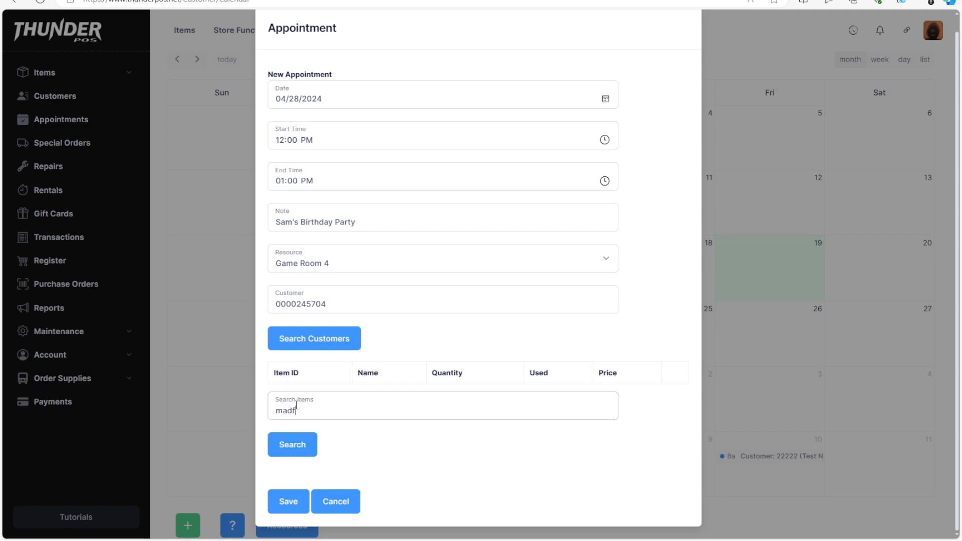
text(en)
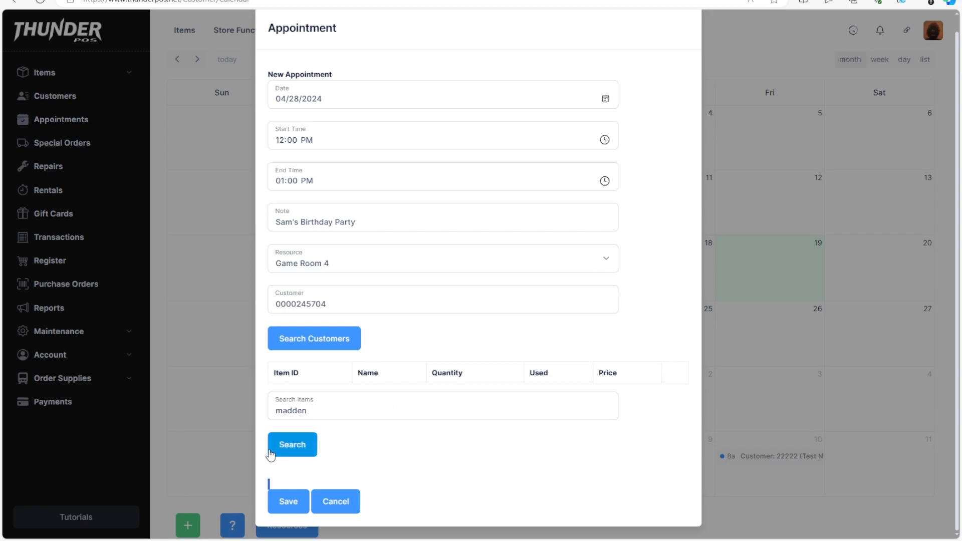
click(291, 451)
scroll(397, 433, down, 3)
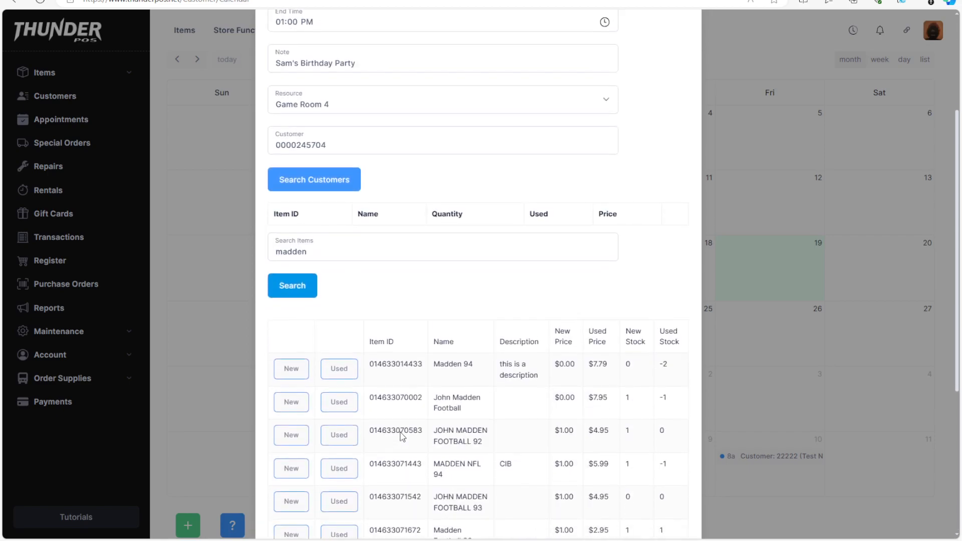
click(351, 376)
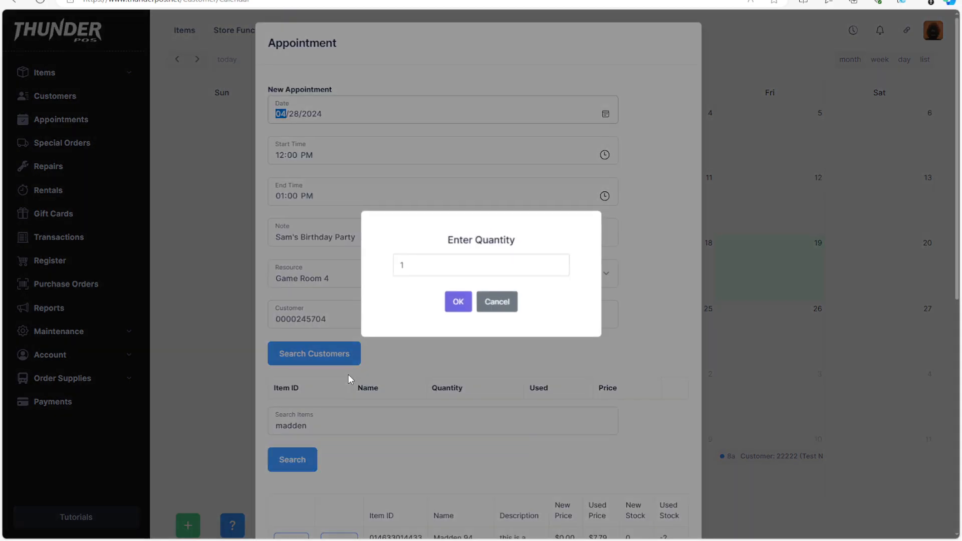
click(466, 300)
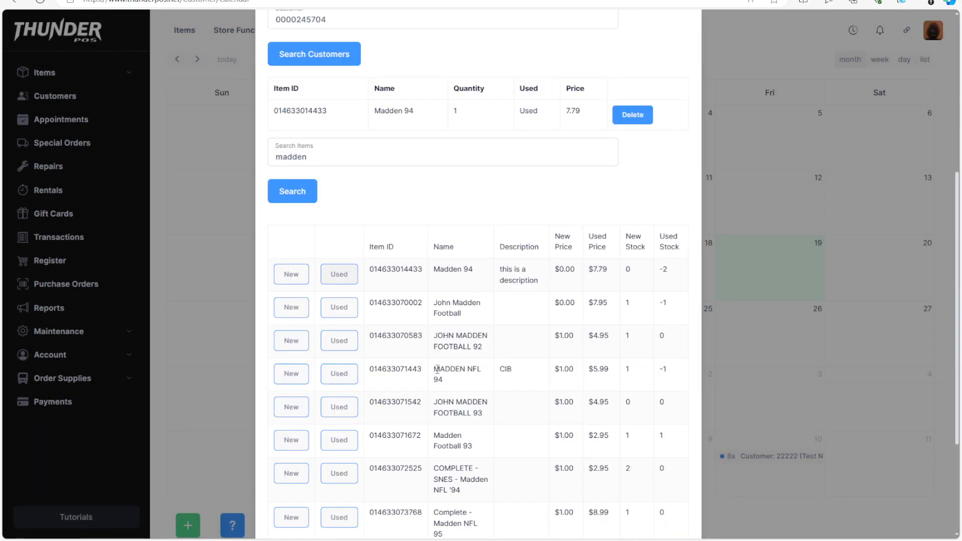
- Review the appointment's details and item list, and save the appointment to the calendar
scroll(454, 462, up, 5)
scroll(455, 463, down, 8)
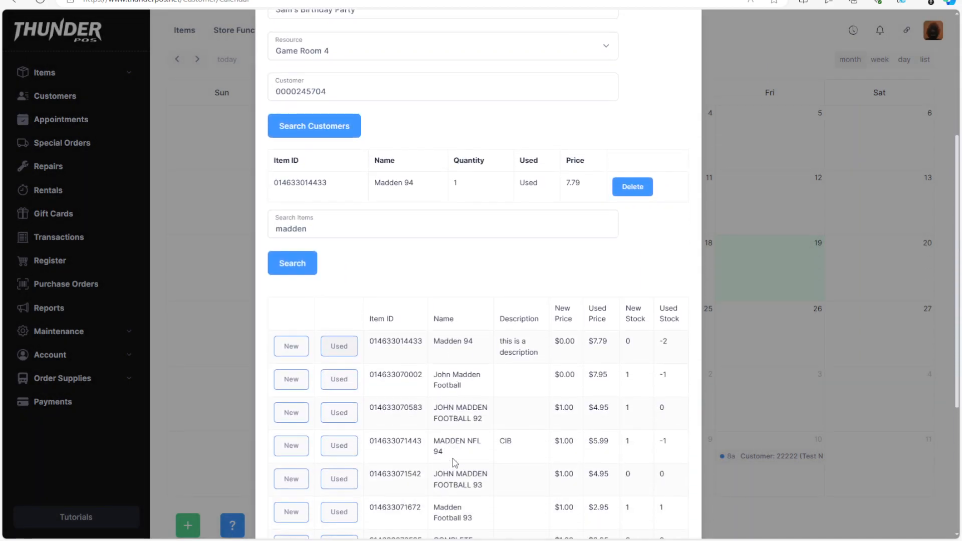
scroll(272, 504, up, 8)
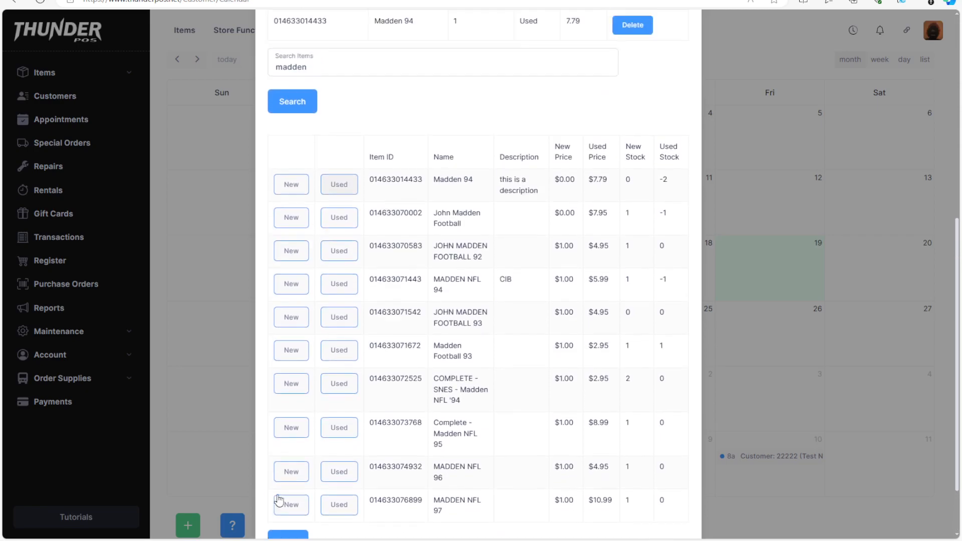
scroll(443, 424, down, 9)
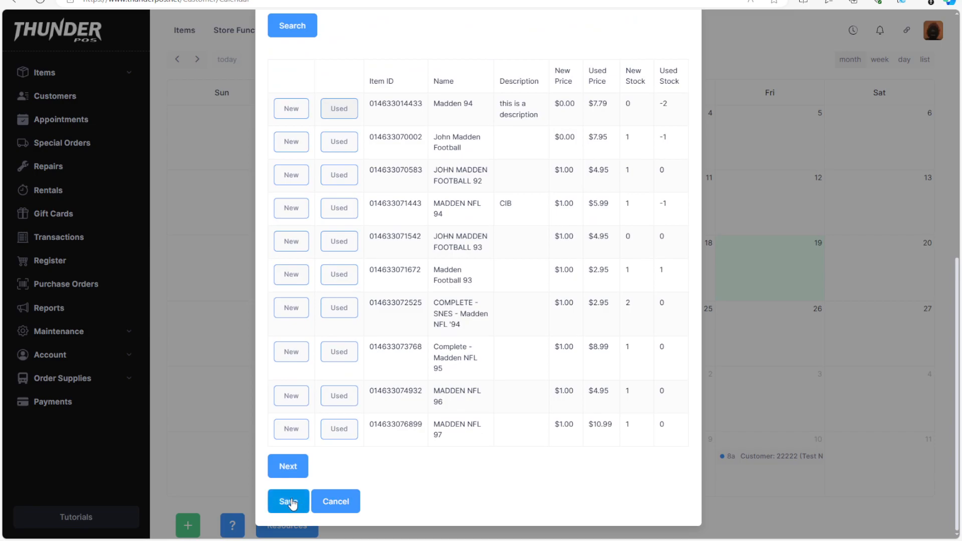
click(293, 502)
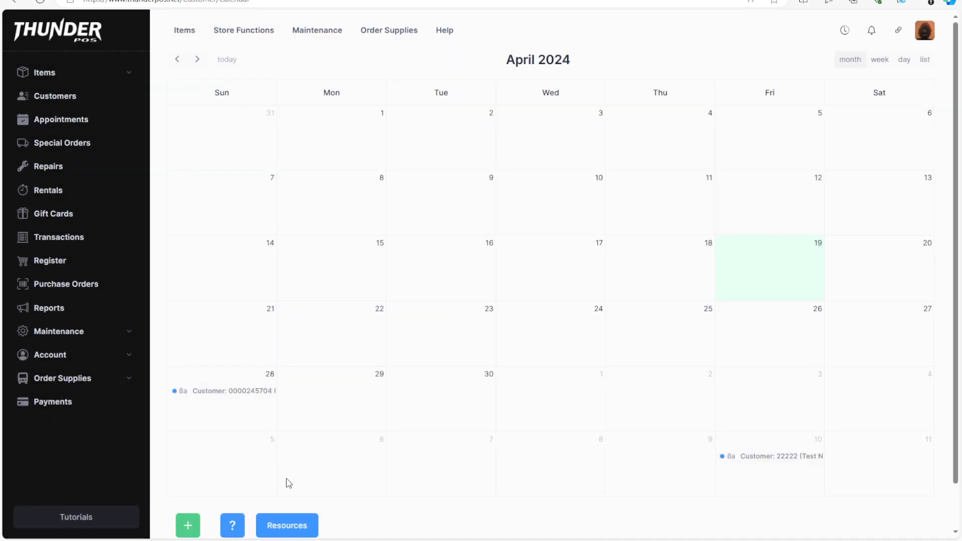
- Delete the April 28 birthday party appointment from the calendar
click(244, 392)
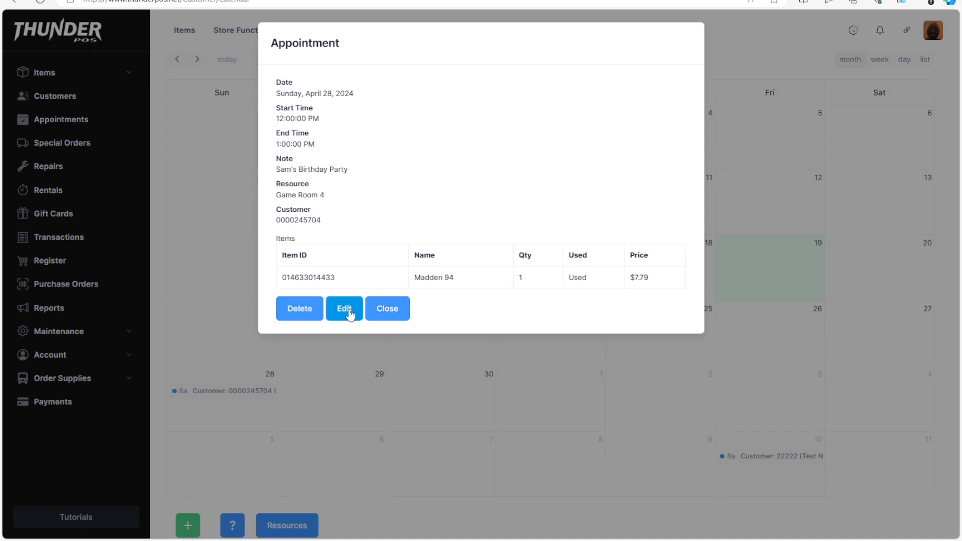
click(290, 310)
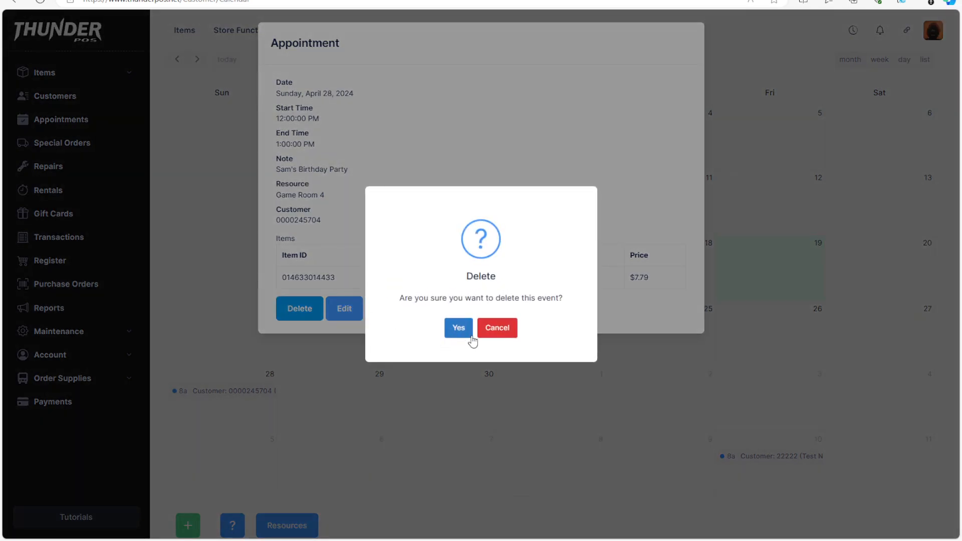
click(465, 332)
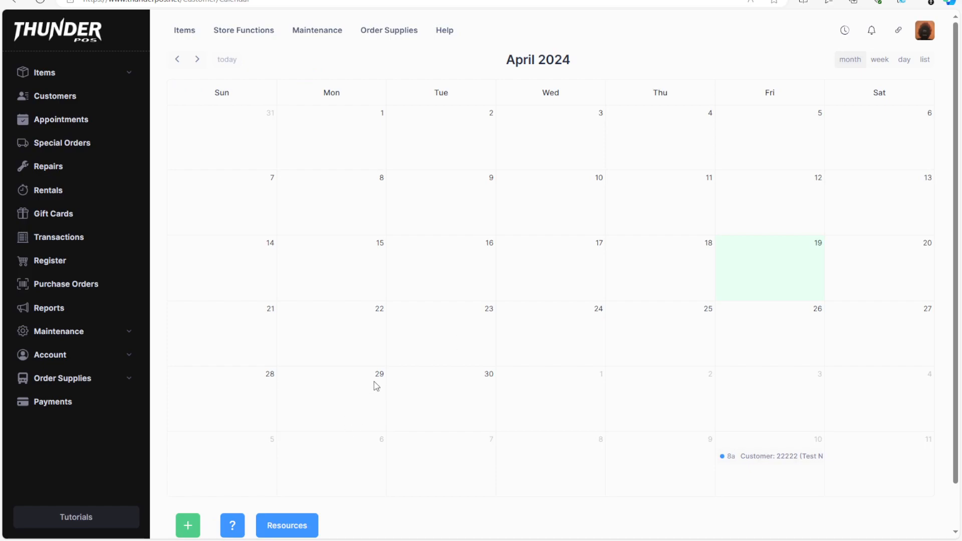
- Open the appointment resource management list from the calendar
scroll(387, 343, down, 1)
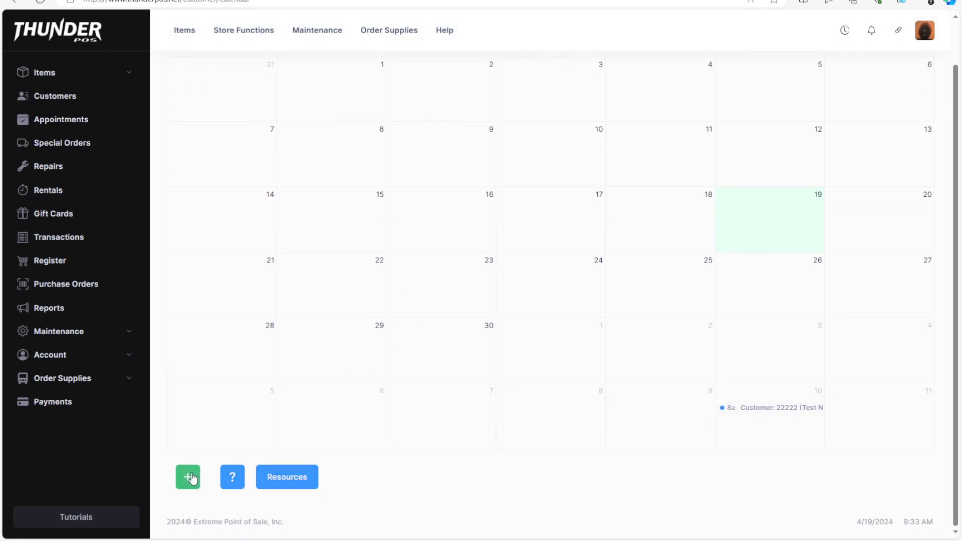
click(300, 480)
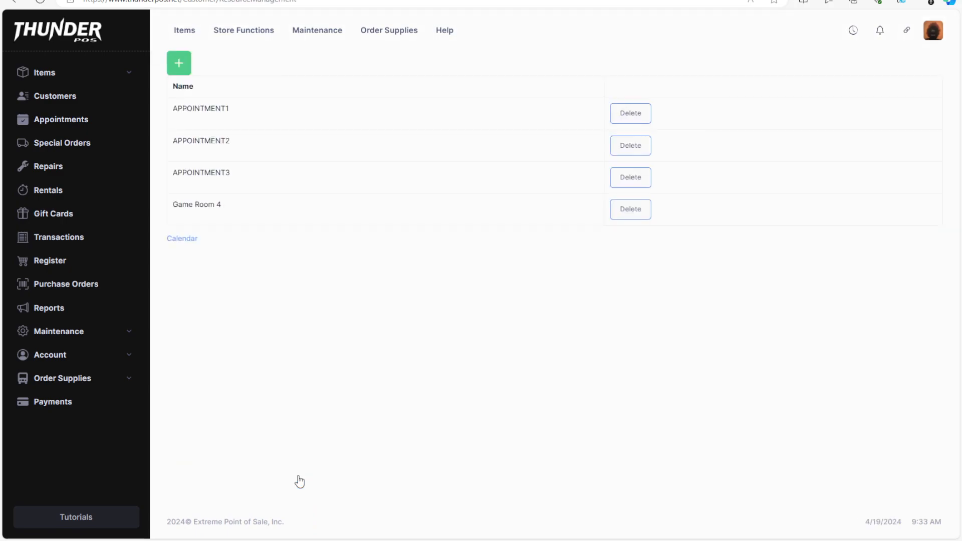